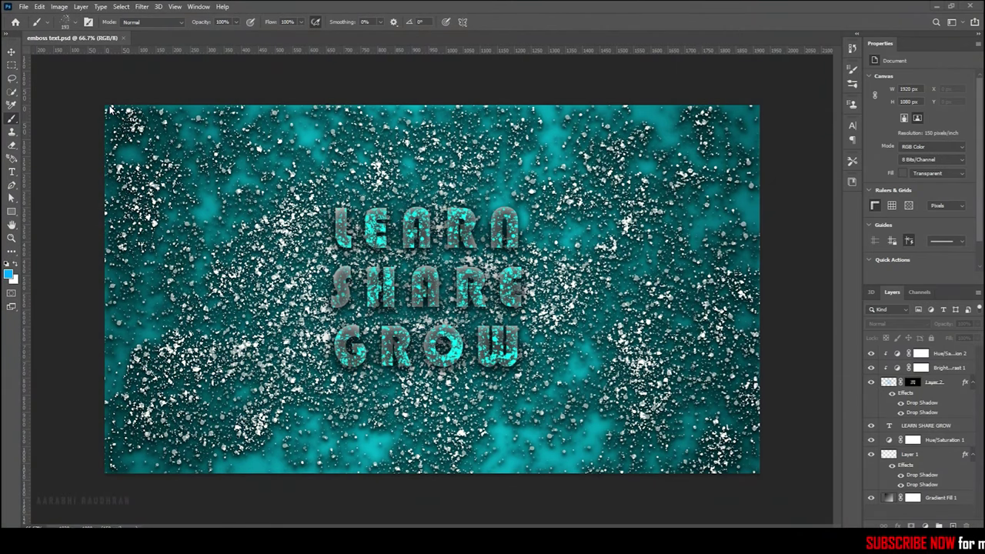
Step: Create a transparent 1920 × 1080 px, 150 ppi document from the recent preset
click(24, 6)
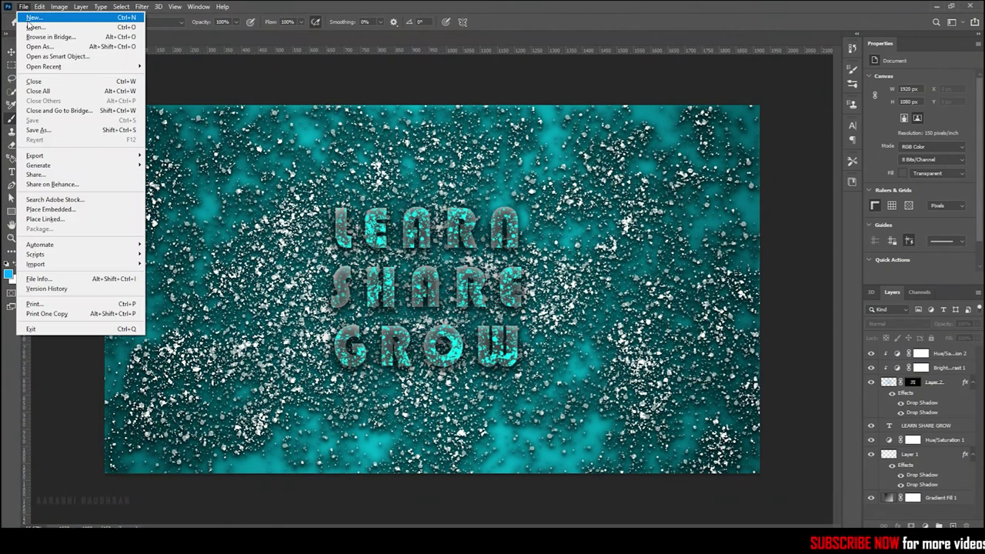
click(30, 25)
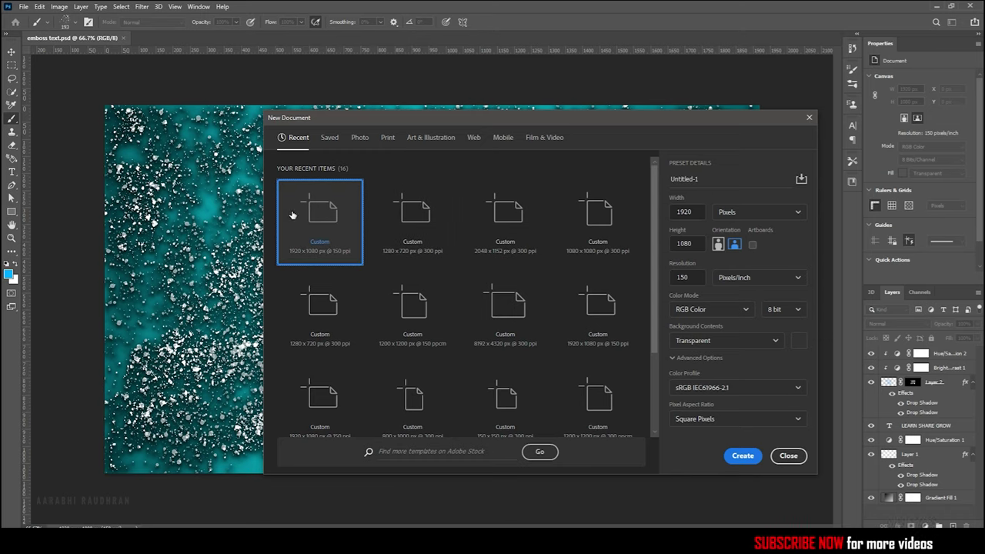
click(744, 456)
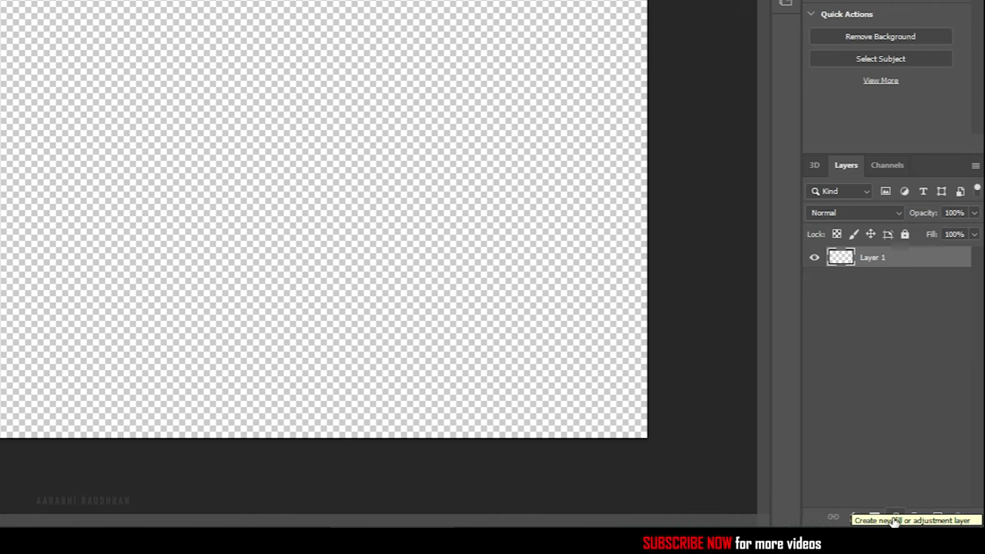
Step: Add a Gradient Fill layer with a cyan-to-black gradient
click(923, 527)
click(890, 260)
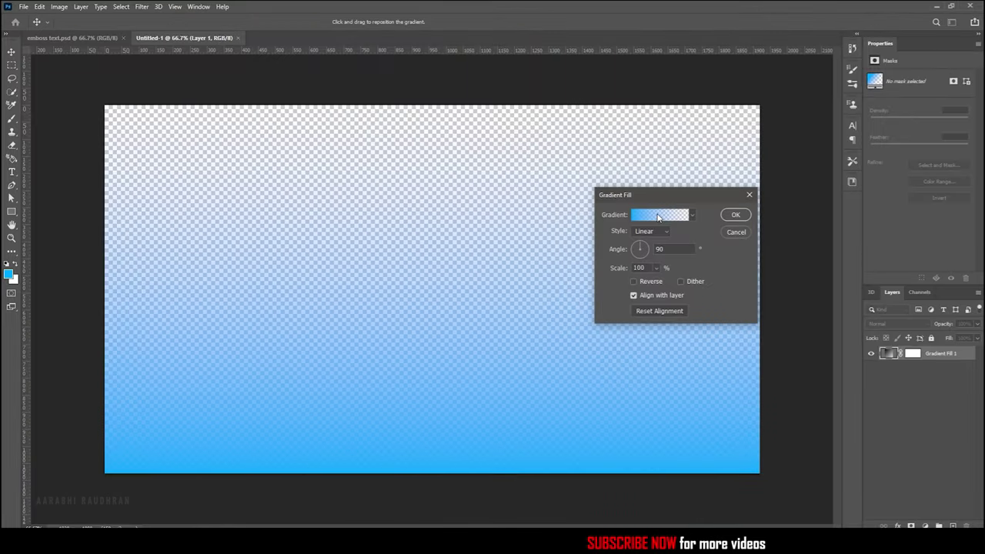
click(660, 215)
click(177, 146)
double_click(127, 287)
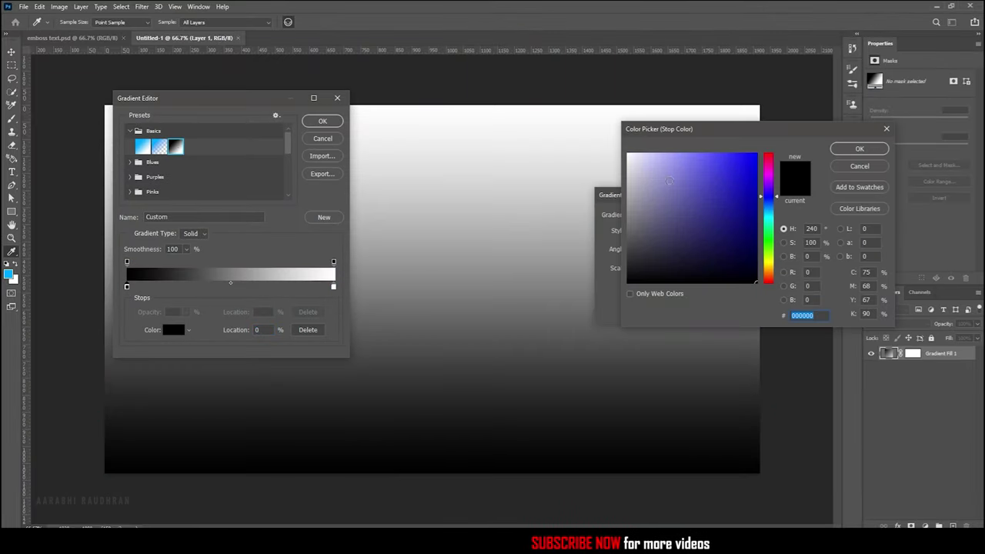
click(767, 231)
click(756, 152)
click(862, 147)
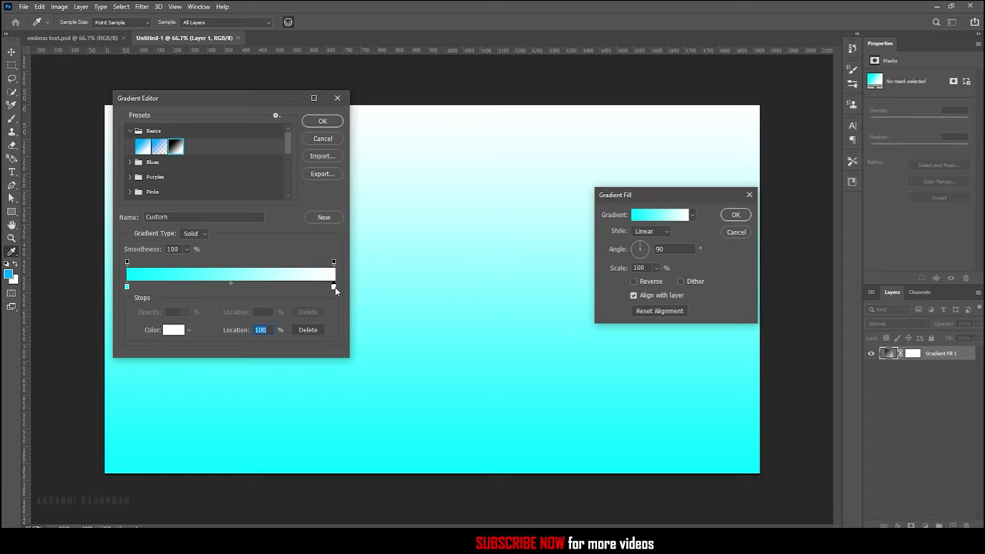
click(173, 330)
click(643, 312)
click(857, 146)
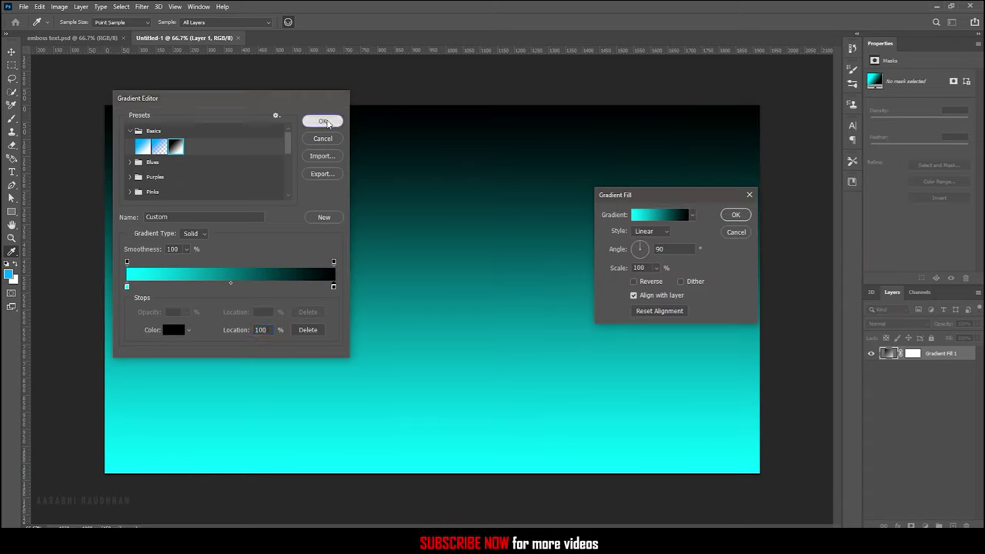
click(322, 121)
Step: Set the gradient style to Radial and resize the cyan glow
click(656, 233)
click(647, 251)
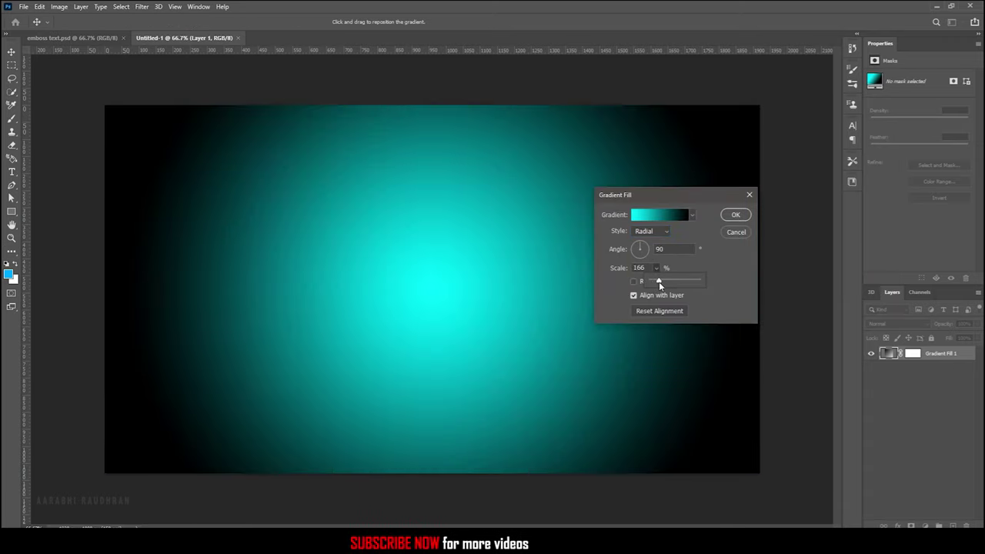
drag(660, 290, 664, 281)
Step: Apply the gradient fill, add an empty layer above it, and select the Brush tool
click(736, 215)
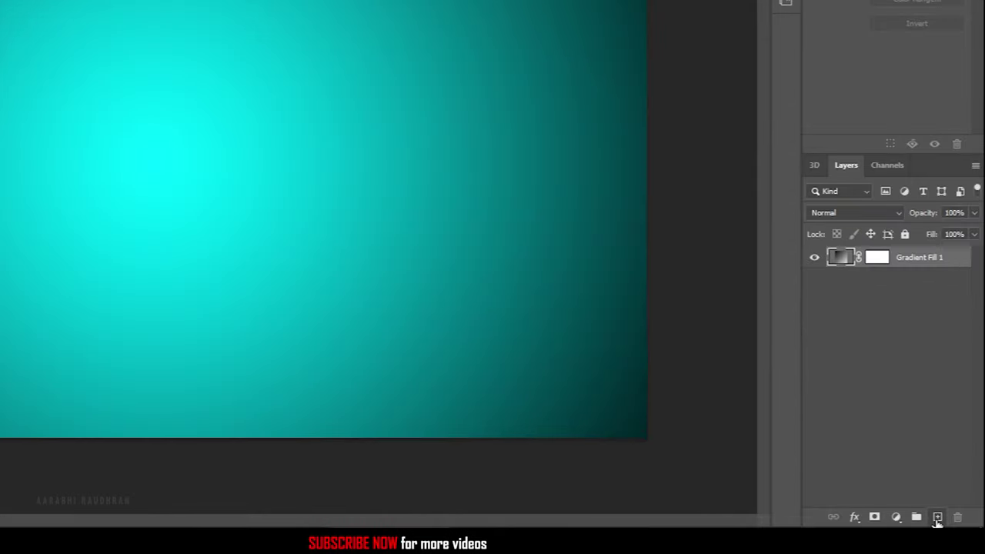
click(952, 526)
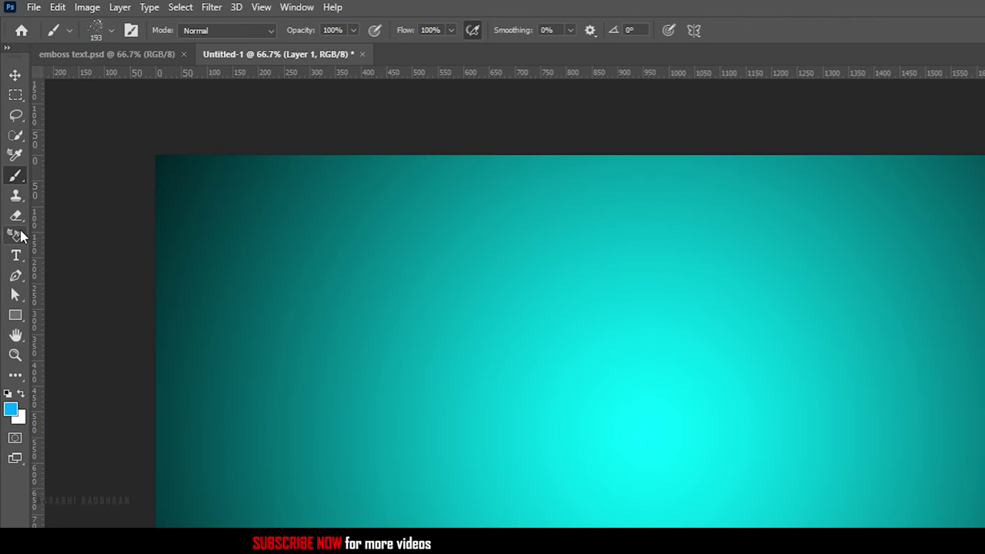
right_click(15, 179)
click(58, 174)
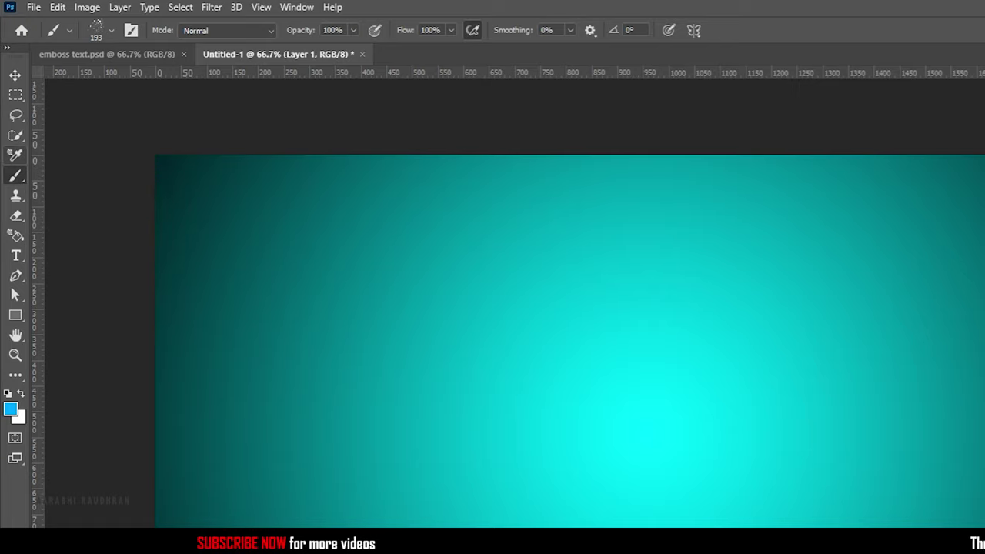
Step: Choose Kyle's Spatter Bot Tilt brush at 284 px and stamp a test dab
click(71, 31)
click(94, 33)
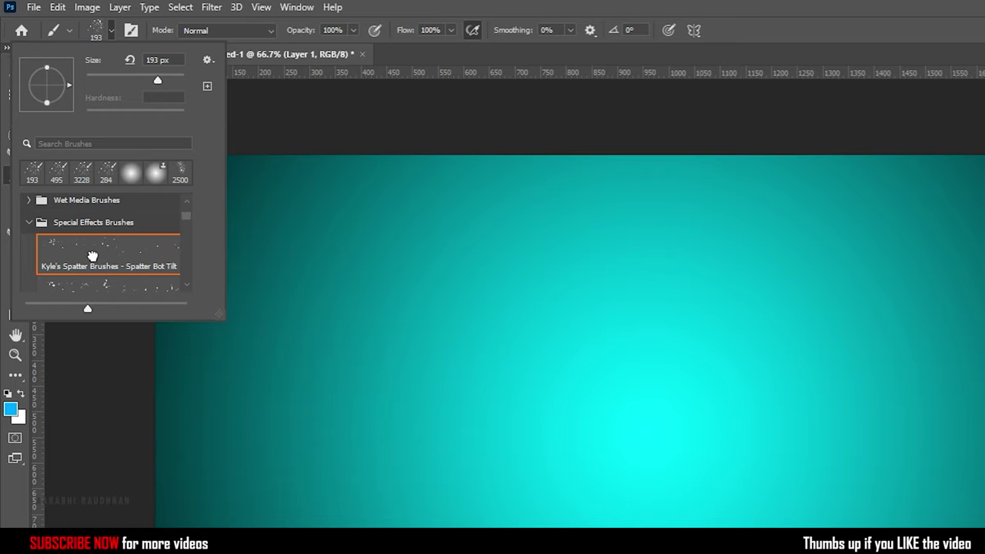
click(90, 254)
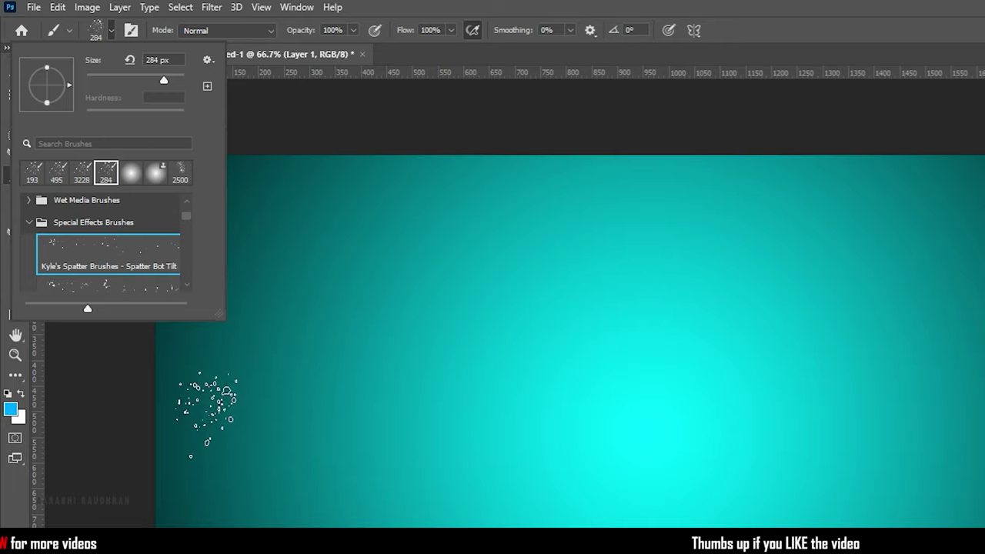
click(154, 316)
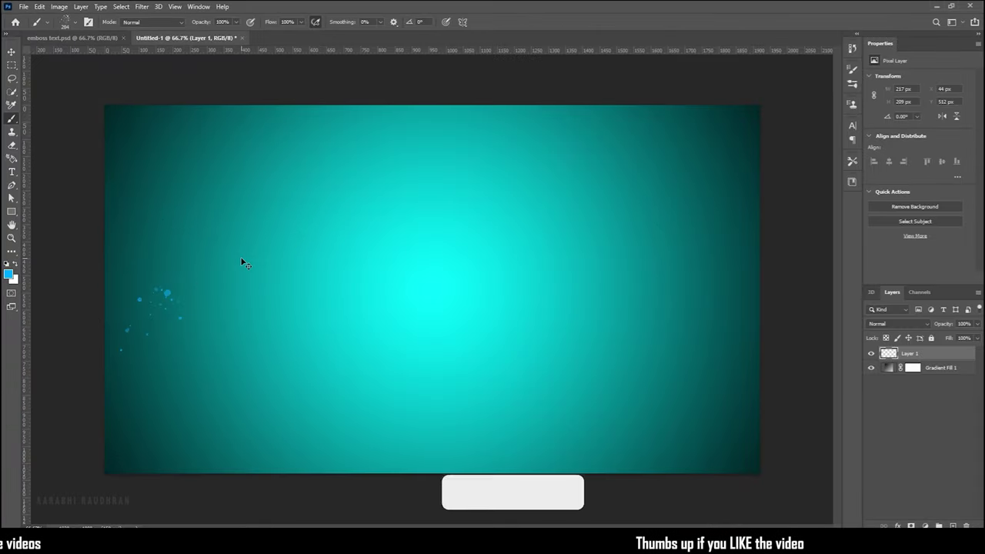
Step: Undo the test dab and set the foreground colour to white (ffffff)
key(ctrl+z)
click(7, 276)
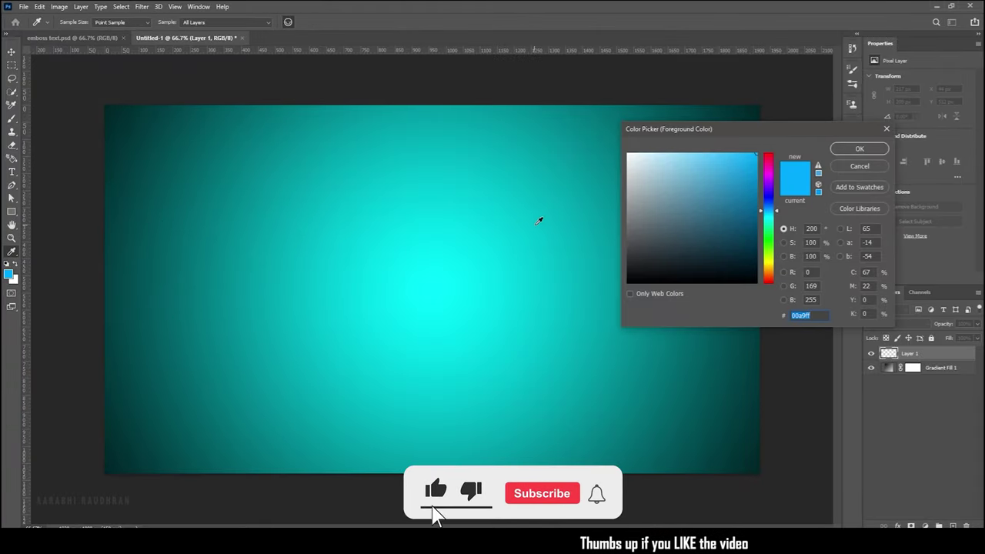
click(486, 275)
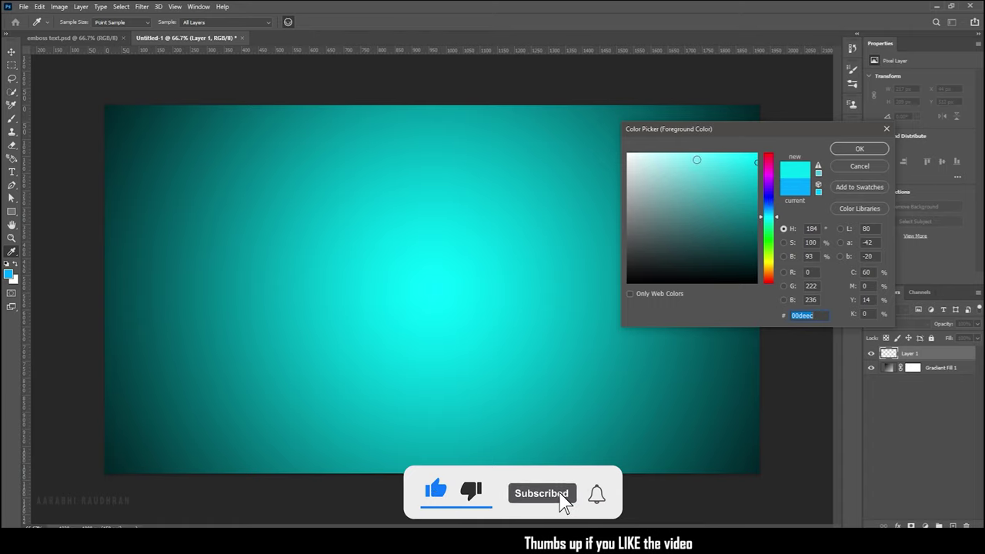
text(ffffff)
click(859, 148)
key(b)
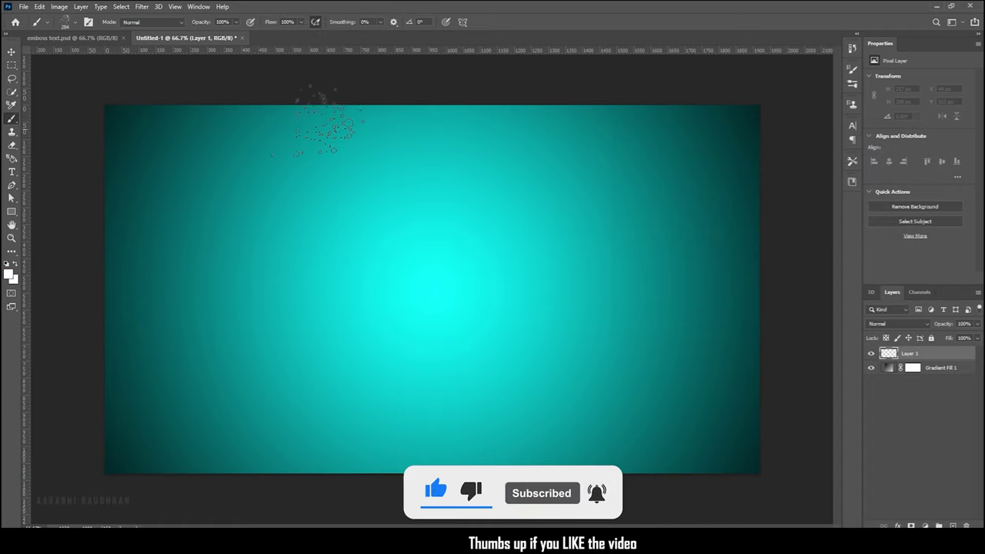
Step: Paint five white spatter strokes from the left side across to the lower right
drag(231, 130, 131, 293)
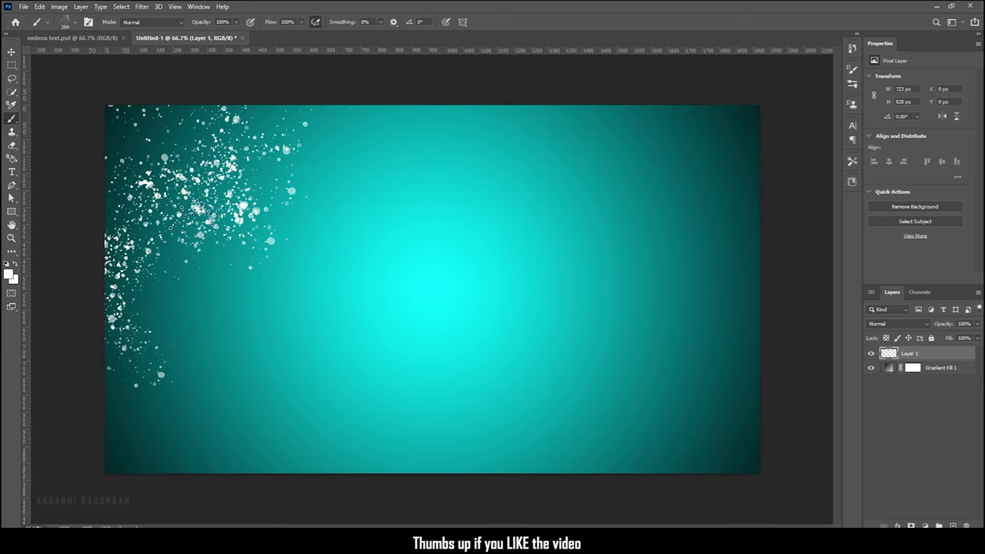
drag(375, 116, 90, 439)
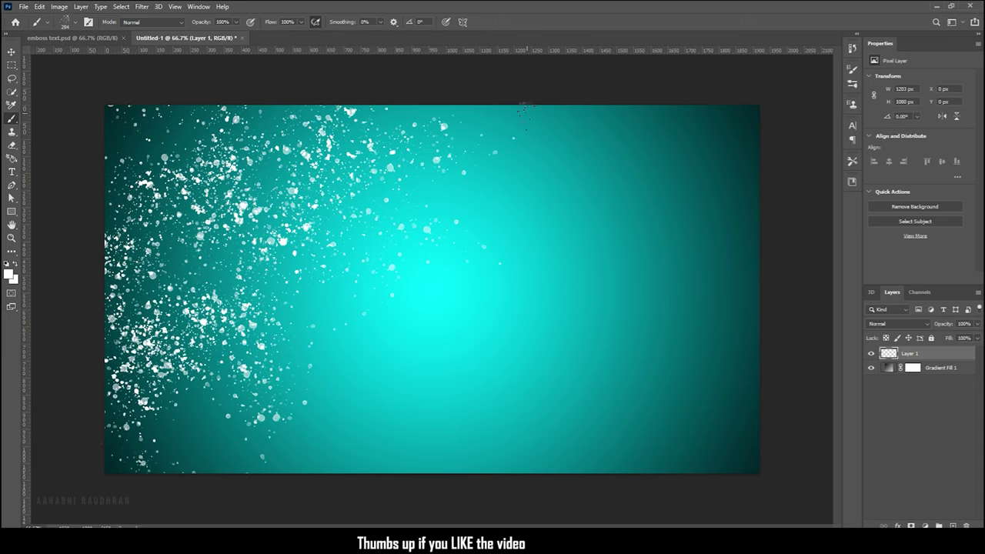
drag(526, 112, 300, 439)
drag(702, 119, 449, 495)
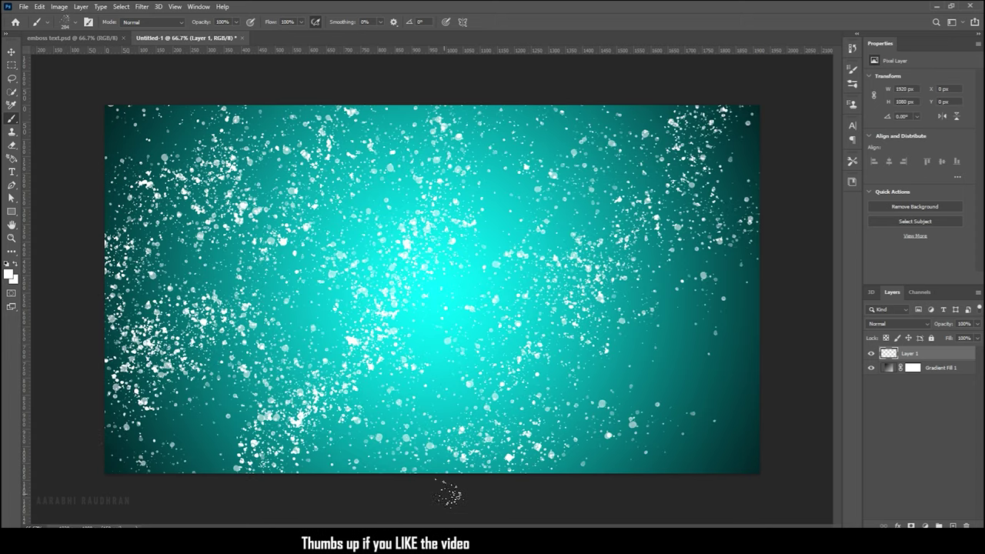
drag(788, 299, 715, 392)
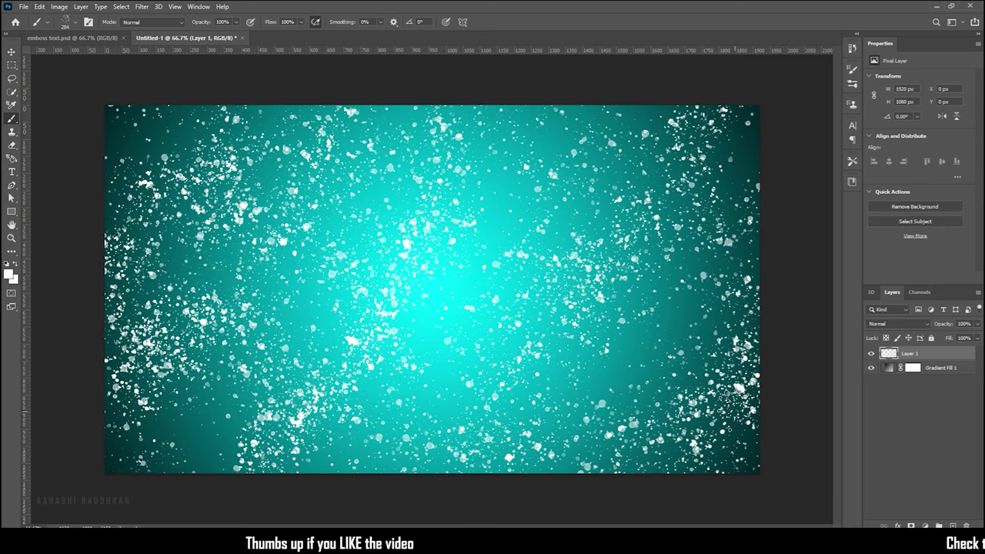
Step: Enable two Drop Shadow effects on Layer 1 and tune their distance, spread and size
double_click(958, 354)
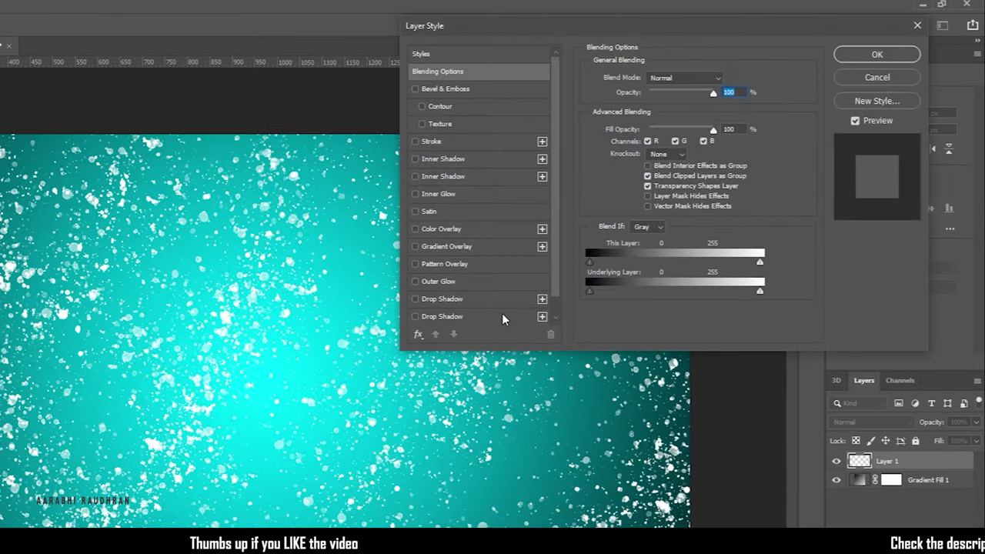
click(483, 301)
click(478, 316)
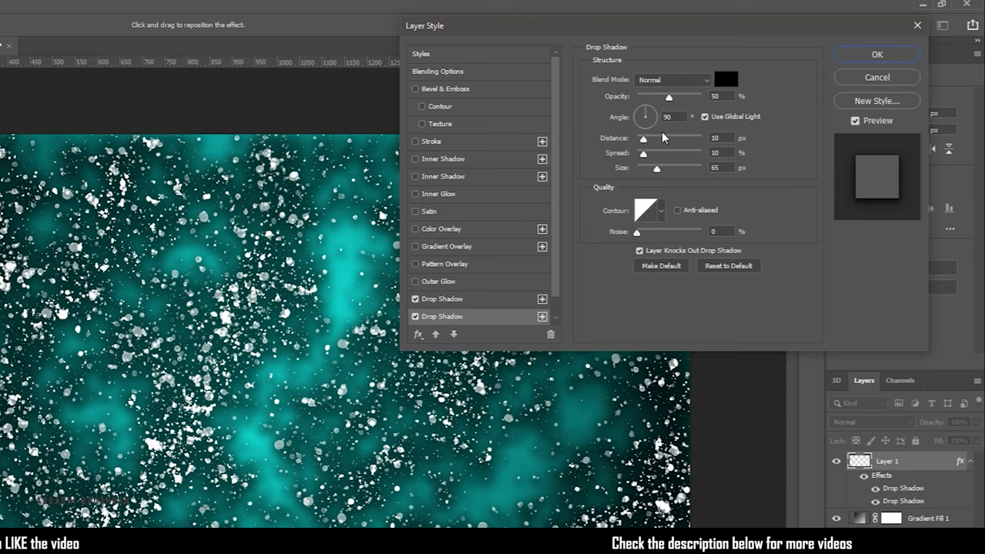
click(512, 299)
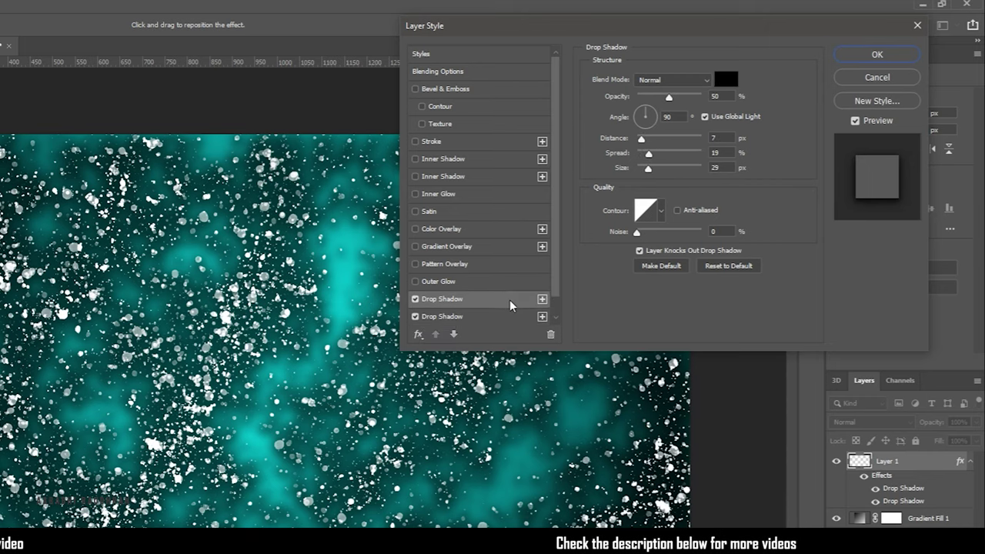
click(883, 57)
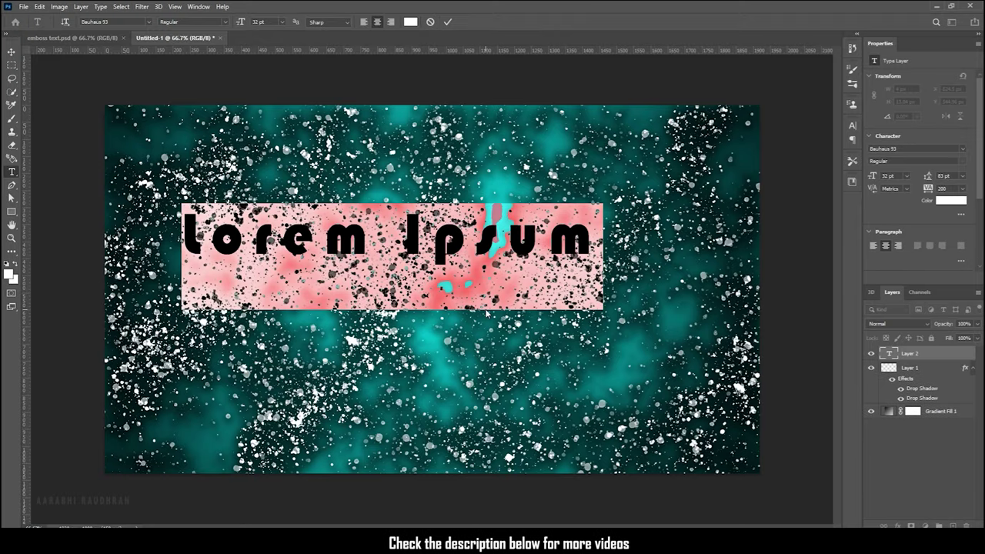
Step: Type 'STAY' and 'CREATIVE' on two lines and commit the text
text(STAY)
key(Return)
text(CREATI)
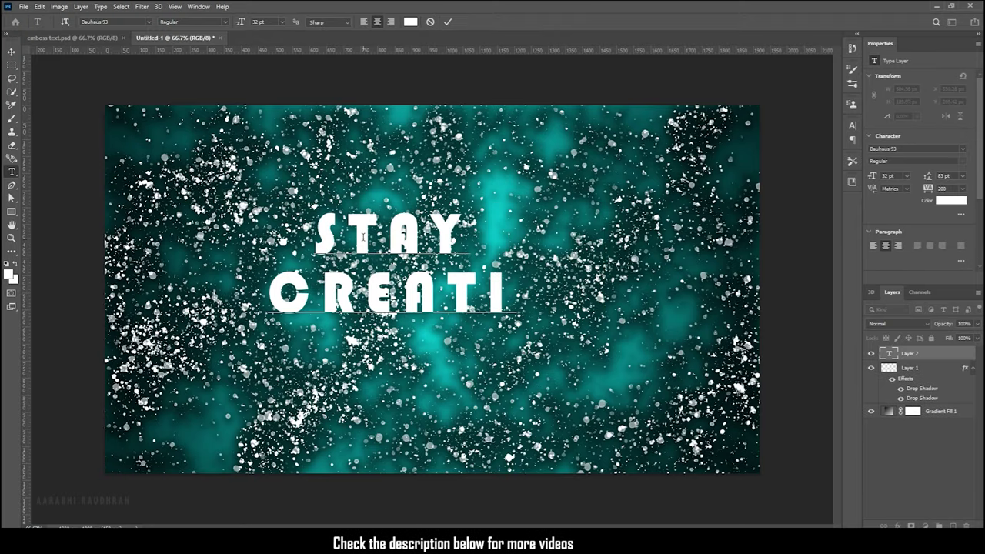
text(VE)
click(935, 355)
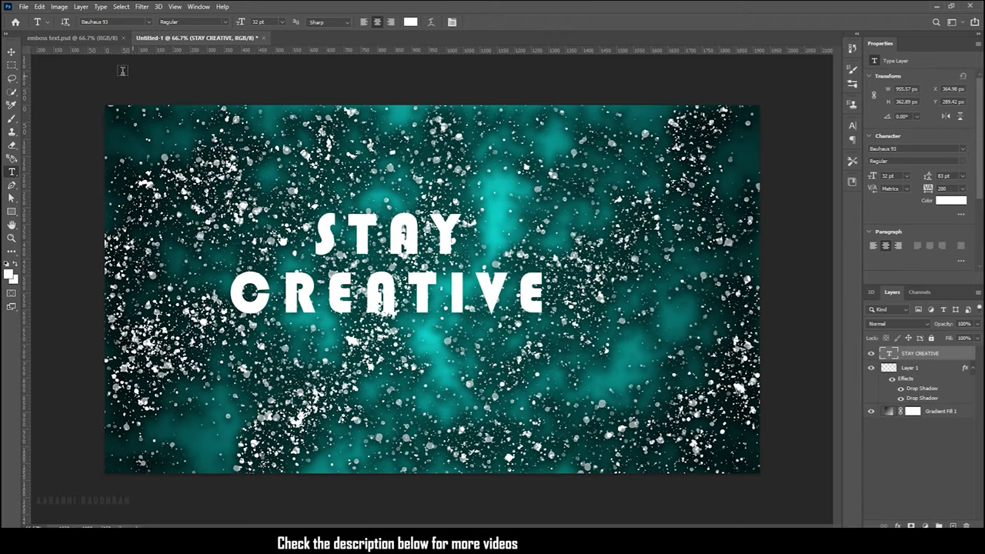
Step: Free-transform the text to move it right and down toward the centre
key(v)
key(ctrl+t)
drag(436, 259, 483, 277)
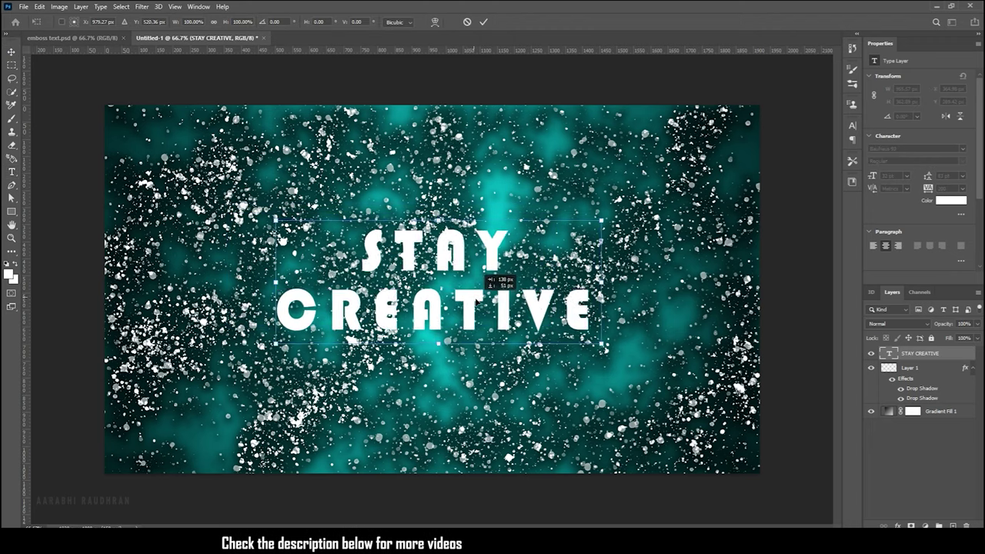
key(Return)
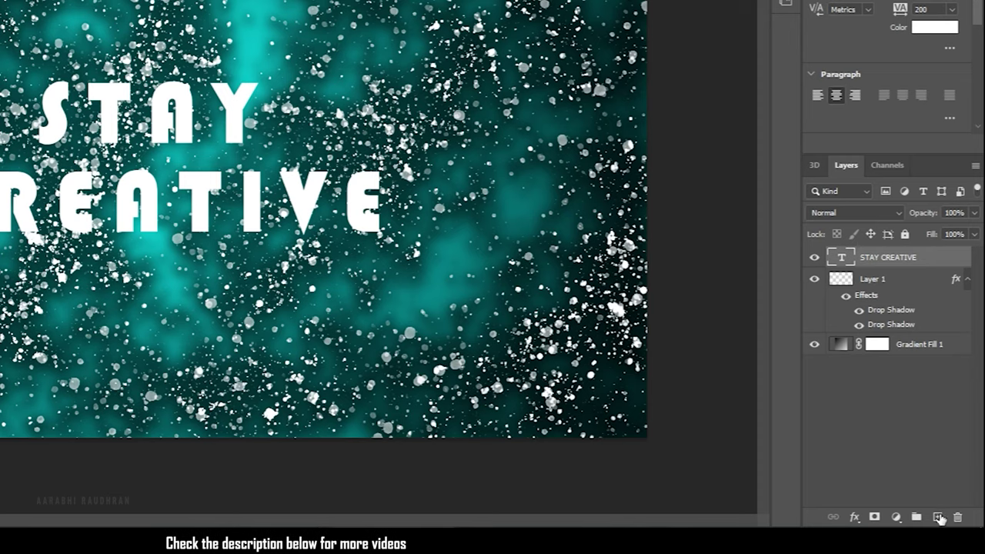
Step: Add Layer 2 with a layer mask from the 'STAY CREATIVE' letter selection
click(938, 518)
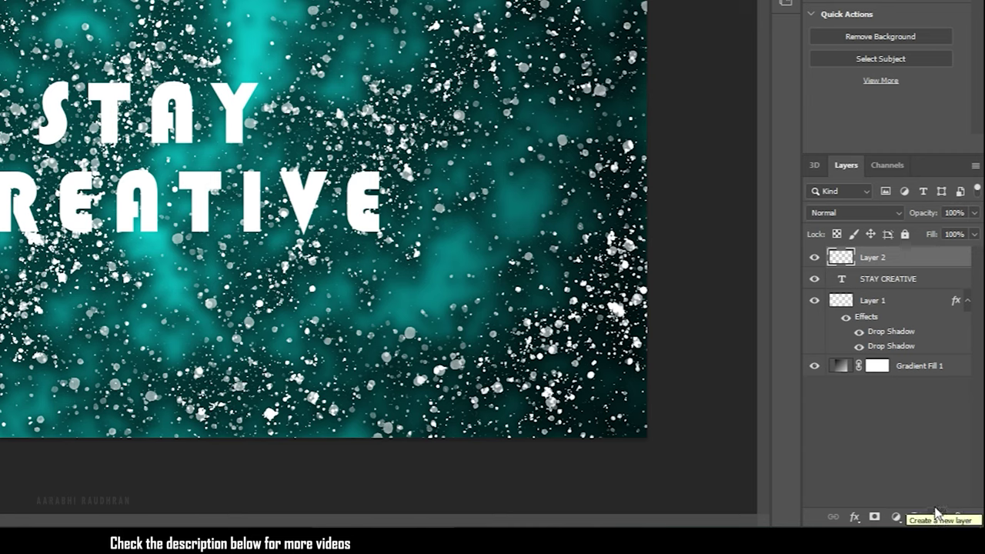
ctrl+click(841, 281)
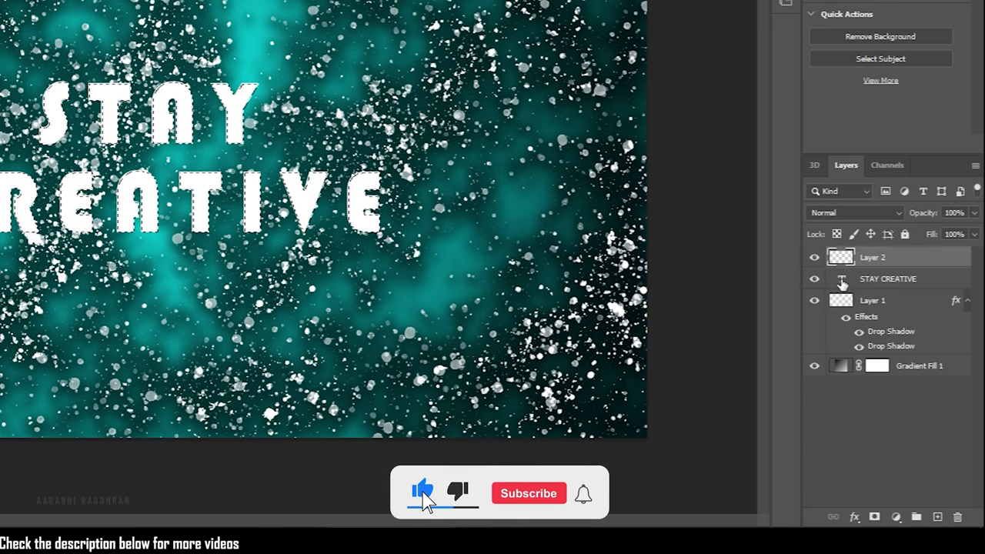
click(874, 516)
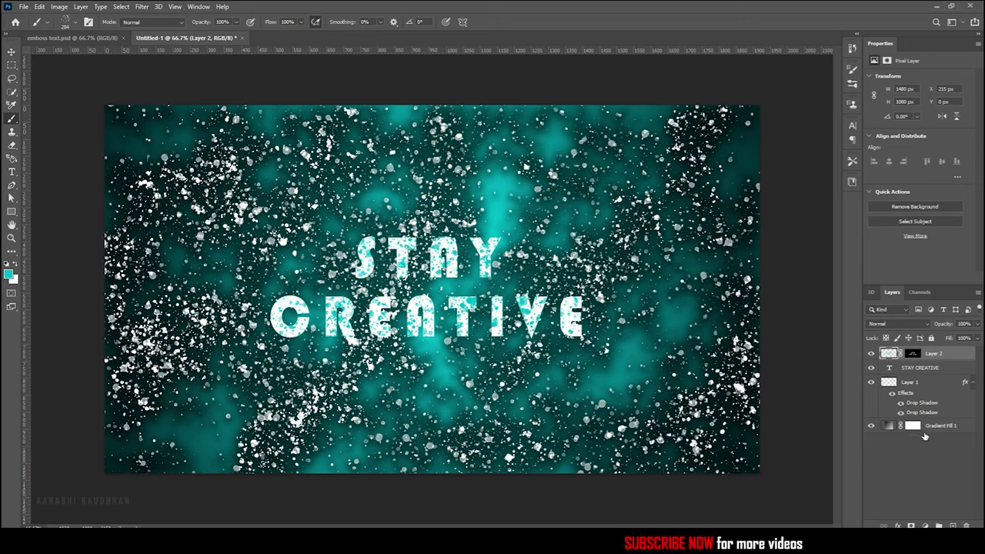
click(932, 456)
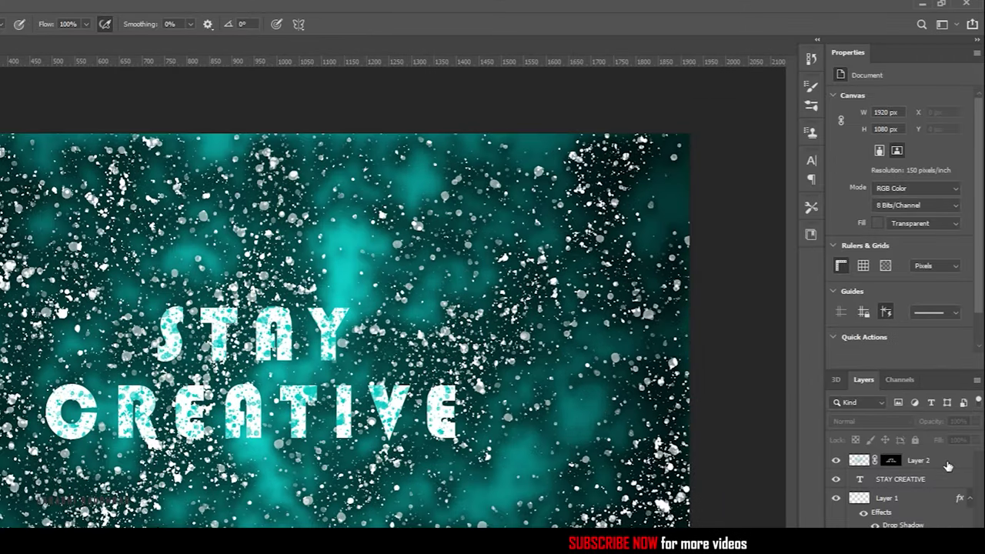
Step: Give Layer 2 two drop shadows, the second at distance 10, spread 10, size 65
double_click(948, 466)
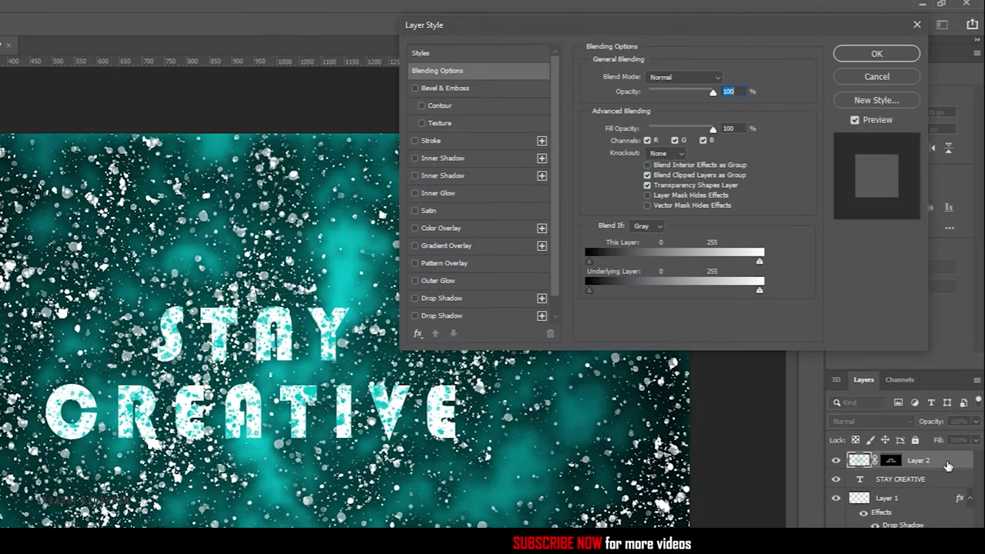
click(471, 299)
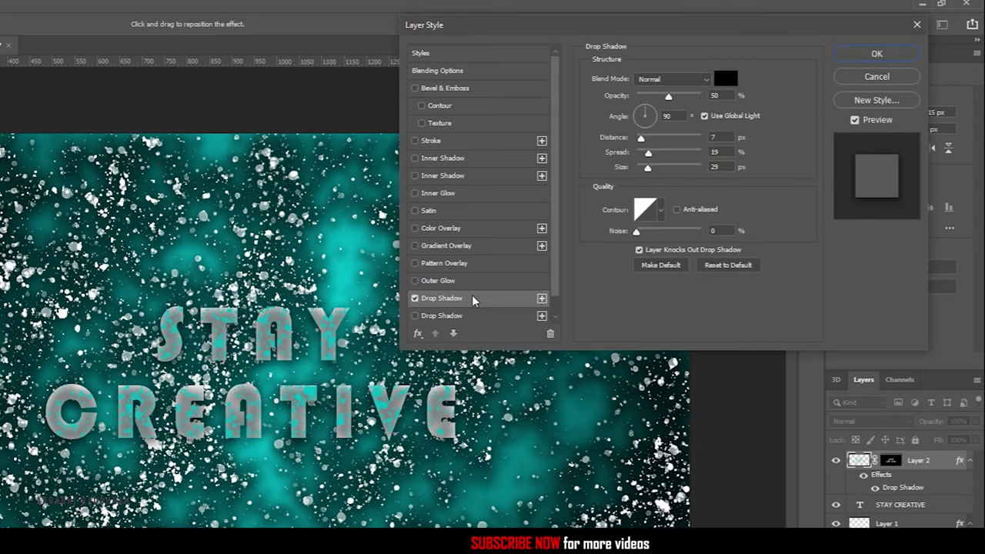
click(477, 315)
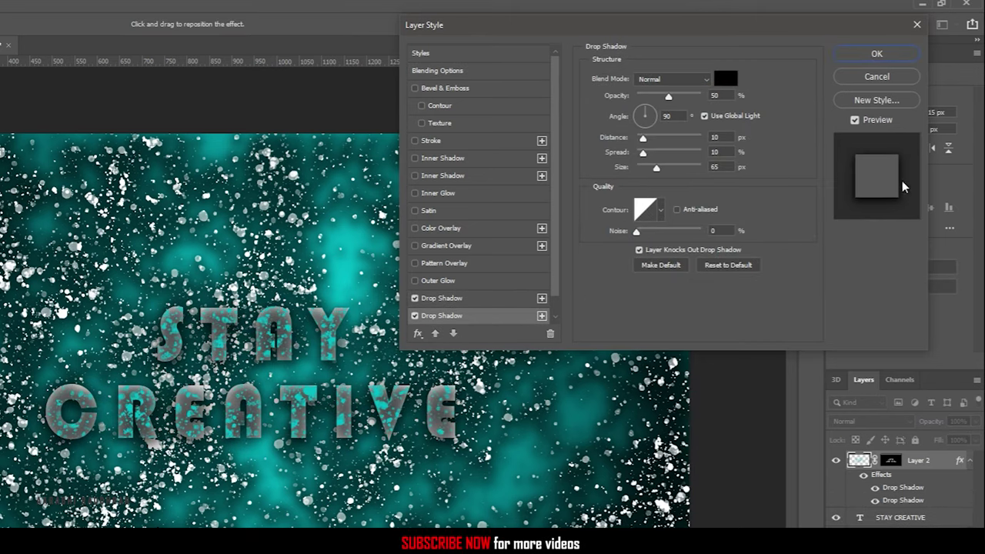
click(880, 60)
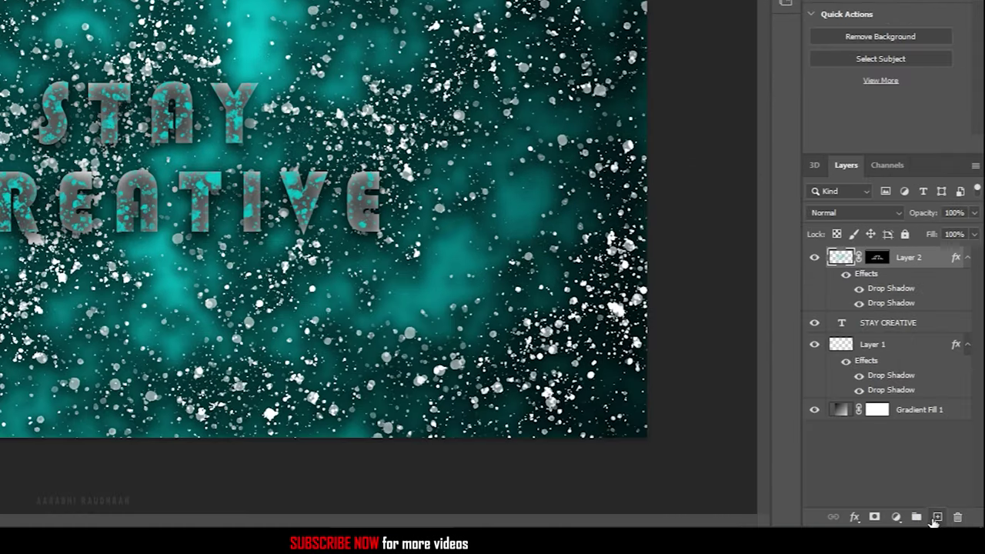
Step: Add a Brightness/Contrast layer at brightness 150, contrast 100, clipped to Layer 2
click(905, 519)
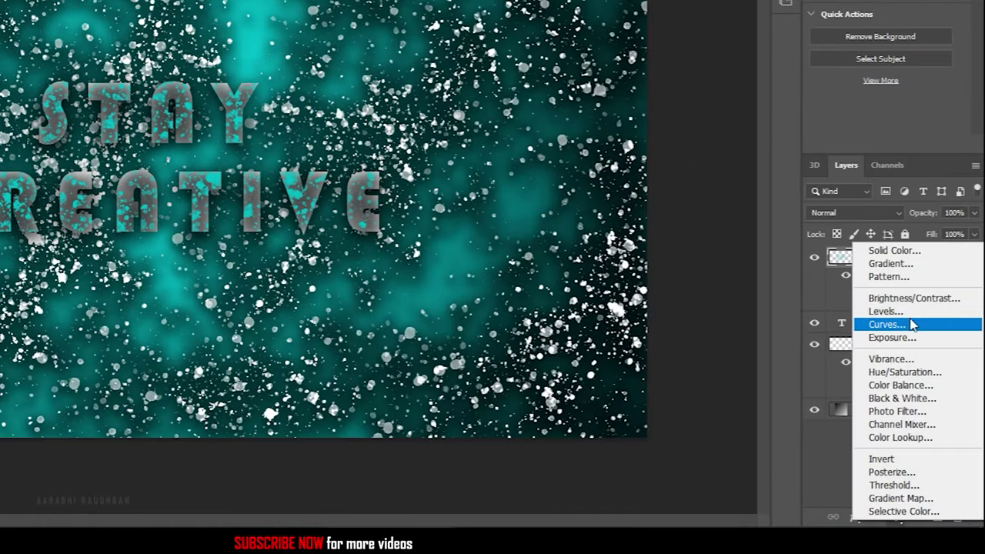
click(906, 295)
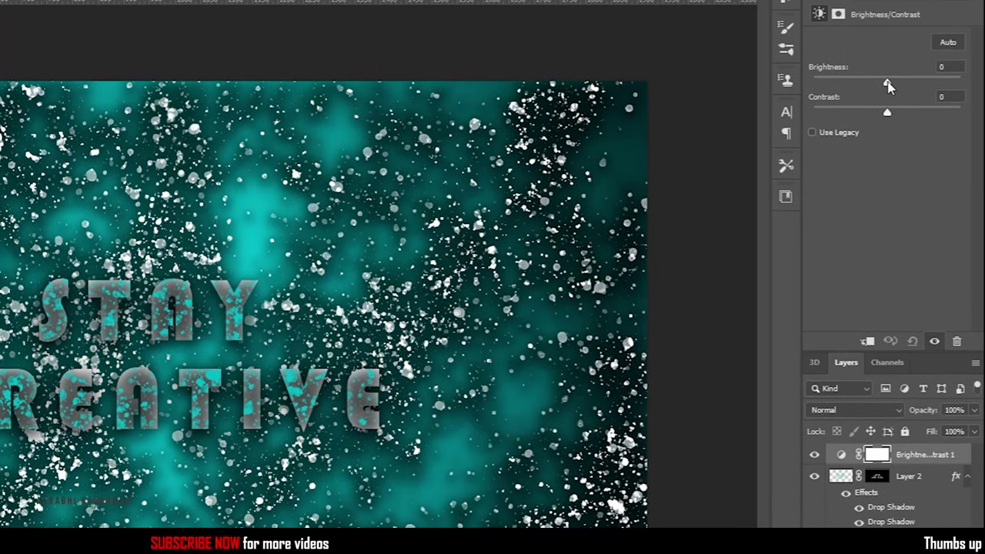
mouse_move(888, 83)
mouse_down()
mouse_move(935, 85)
mouse_move(943, 108)
mouse_move(960, 106)
mouse_up()
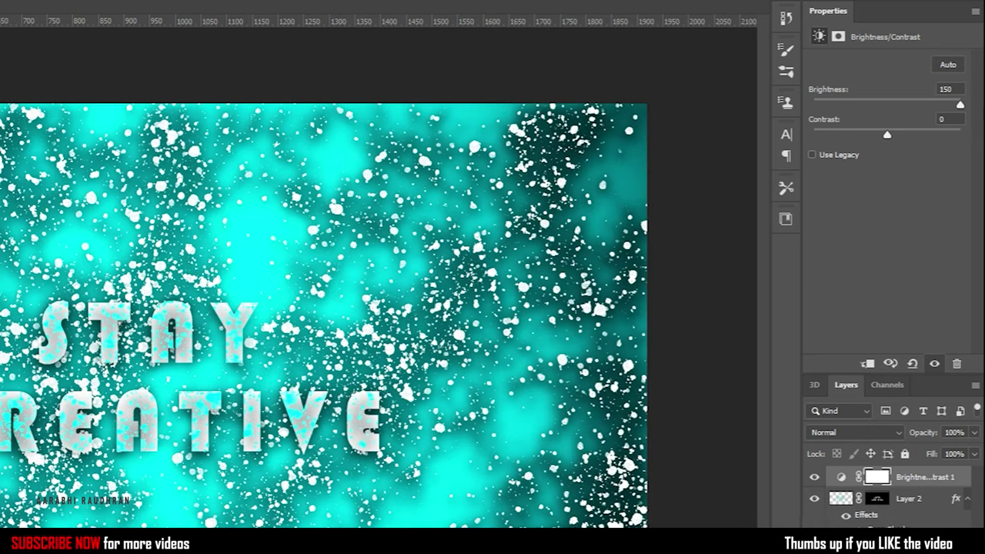
drag(888, 136, 960, 133)
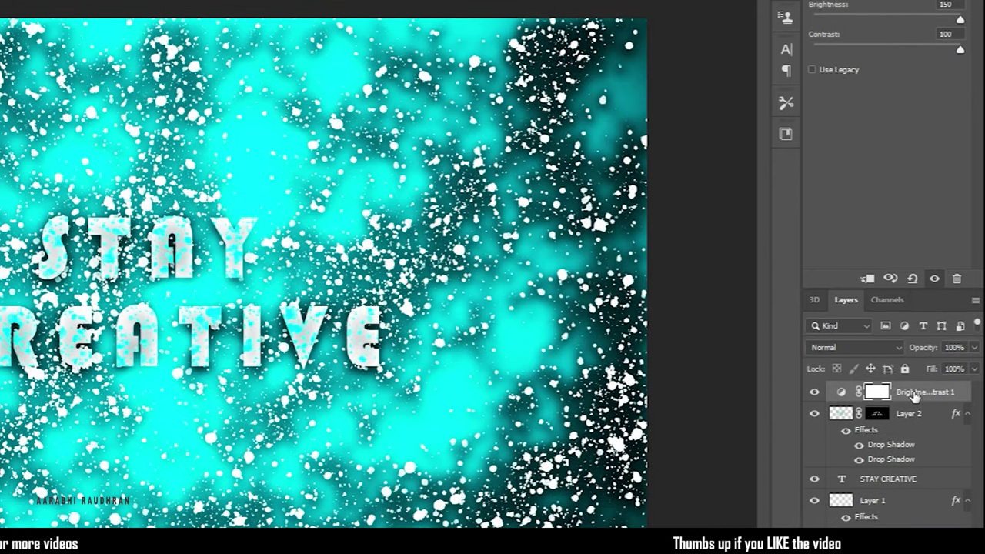
right_click(922, 400)
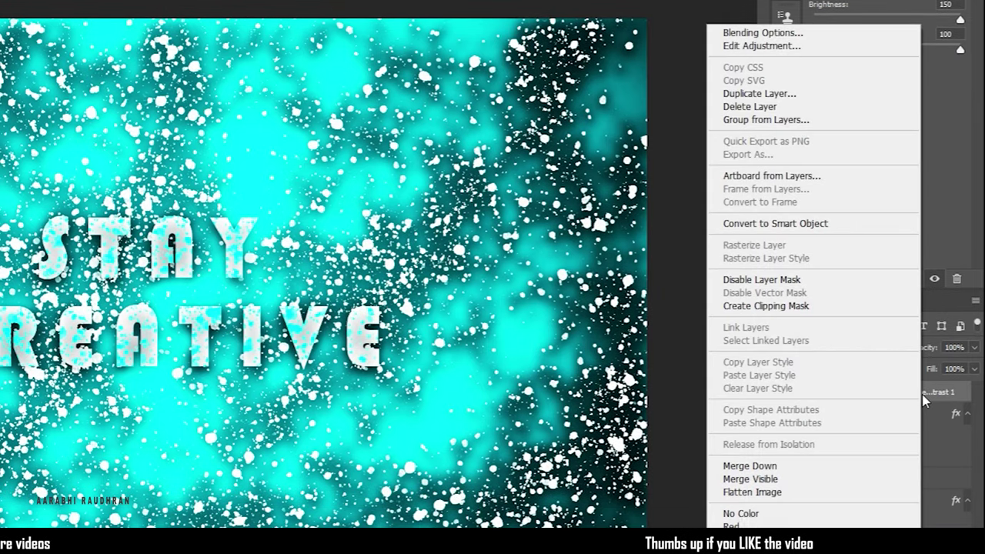
click(800, 305)
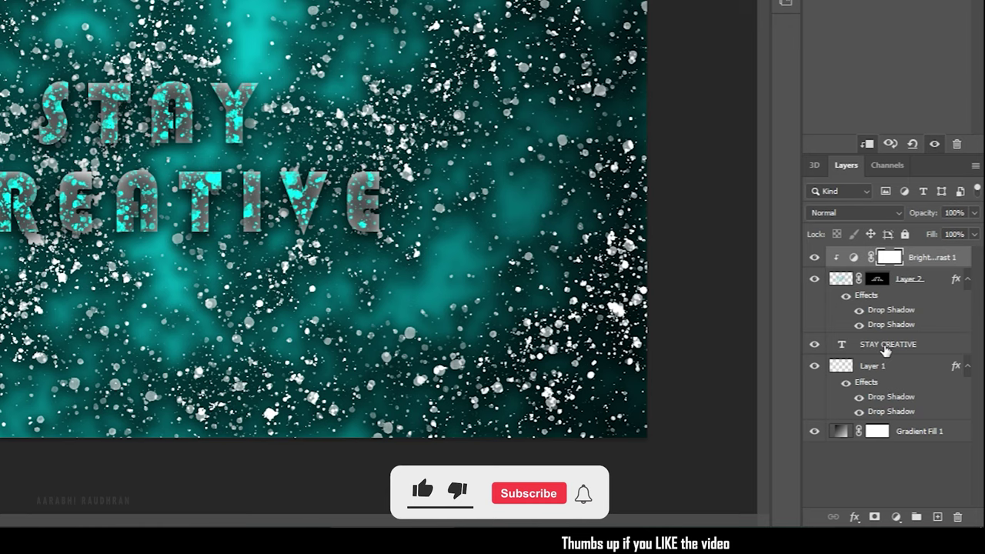
click(881, 370)
Step: Add a Hue/Saturation layer and drag the Hue slider until the background turns purple
click(896, 516)
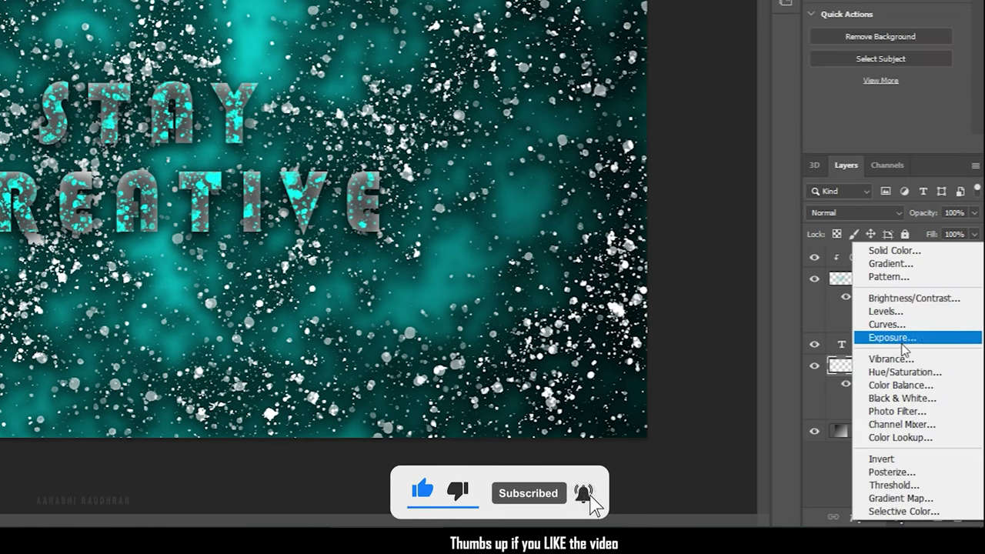
click(905, 372)
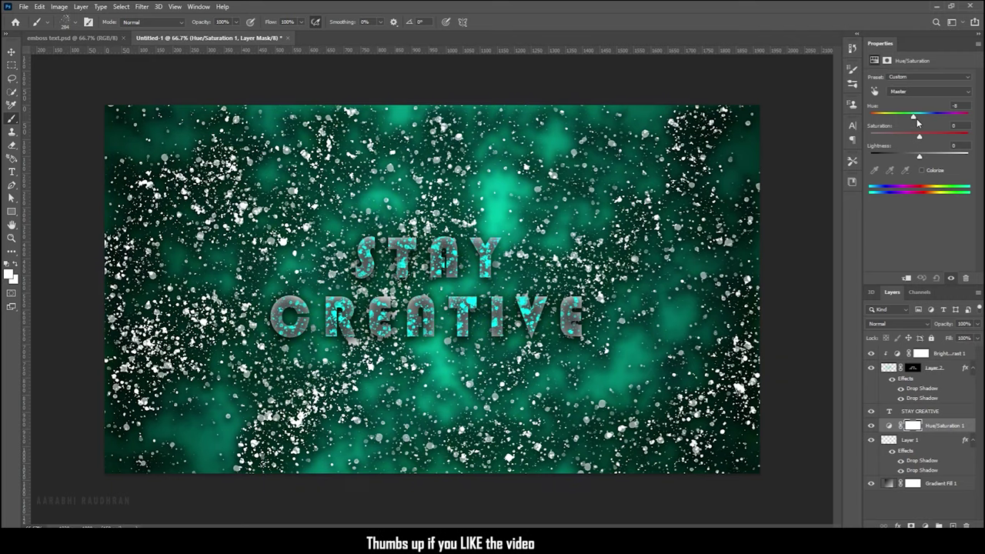
mouse_move(917, 120)
mouse_down()
mouse_move(902, 136)
mouse_move(954, 149)
mouse_up()
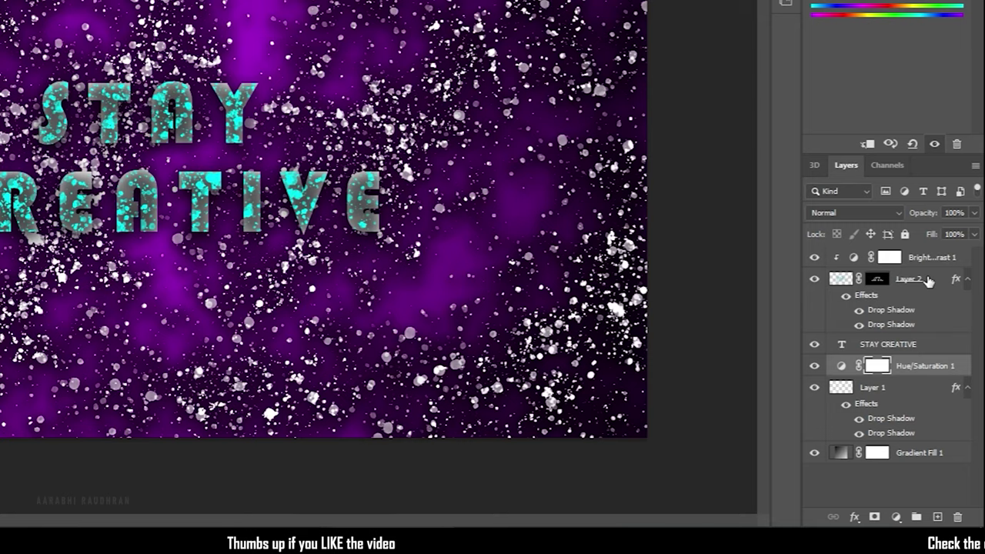
Step: Add a second Hue/Saturation layer on top, clipped to the text, shifting the spatter's hue to green
click(942, 354)
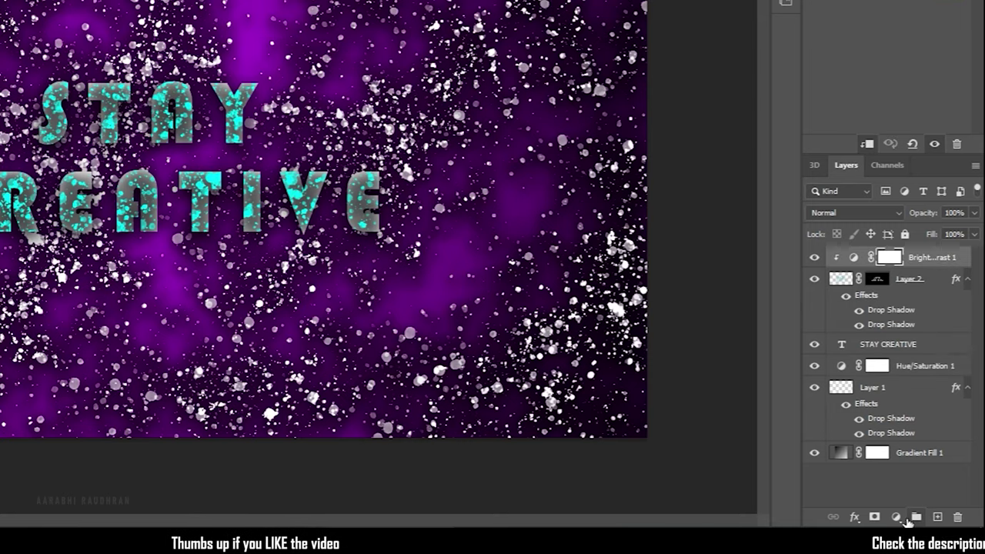
click(896, 517)
click(911, 371)
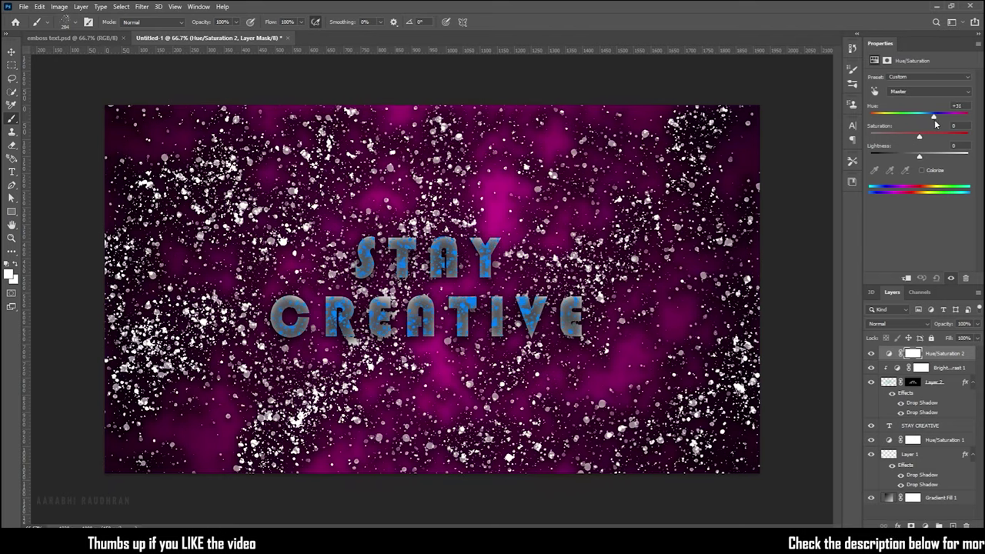
mouse_move(919, 116)
mouse_down()
mouse_move(954, 126)
mouse_move(935, 115)
mouse_up()
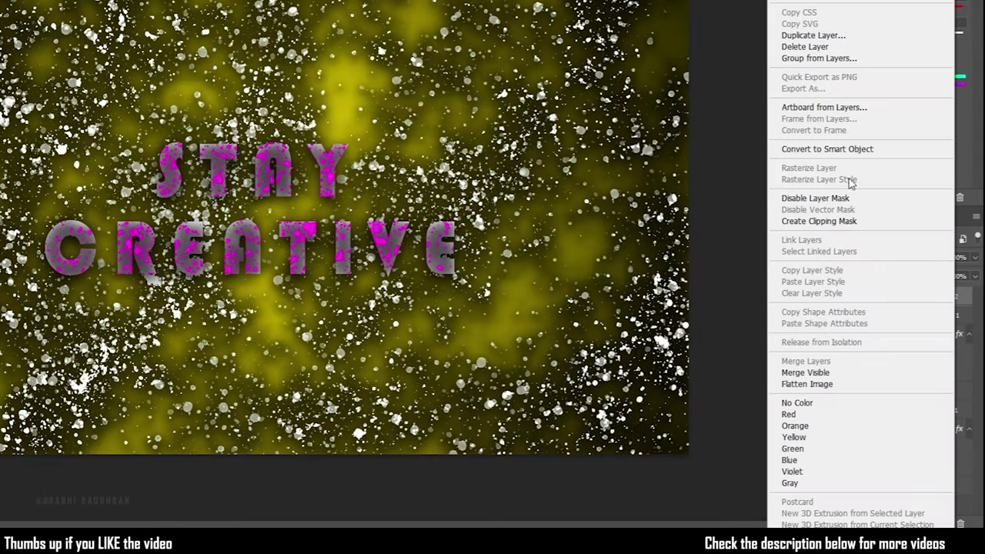
click(820, 221)
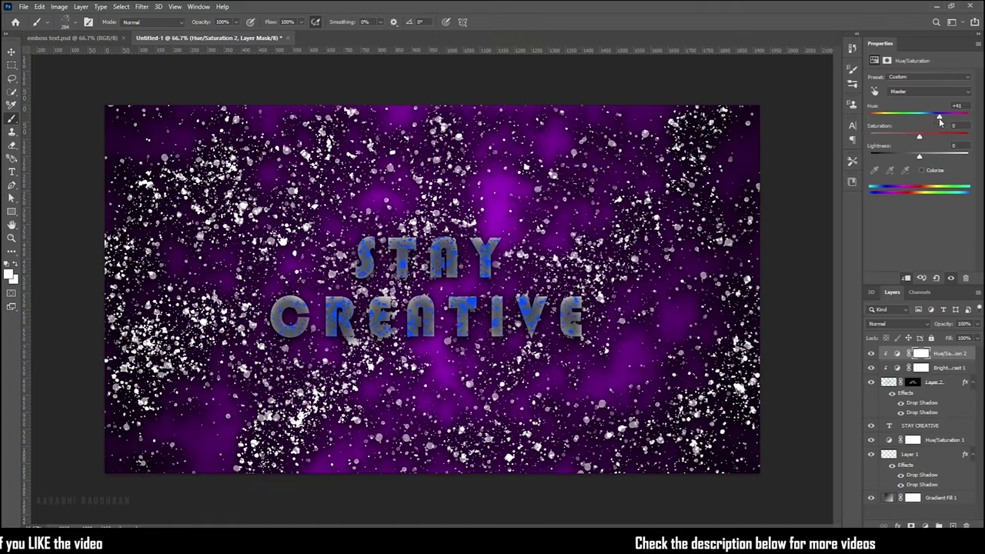
mouse_move(923, 116)
mouse_down()
mouse_move(886, 115)
mouse_move(905, 115)
mouse_up()
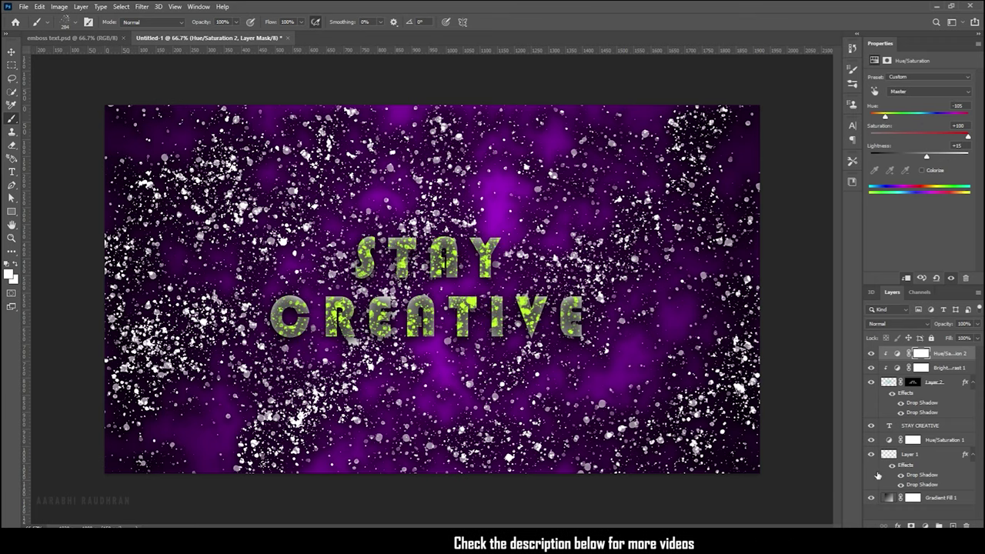
Step: Select Layer 1, the background spatter layer
click(931, 454)
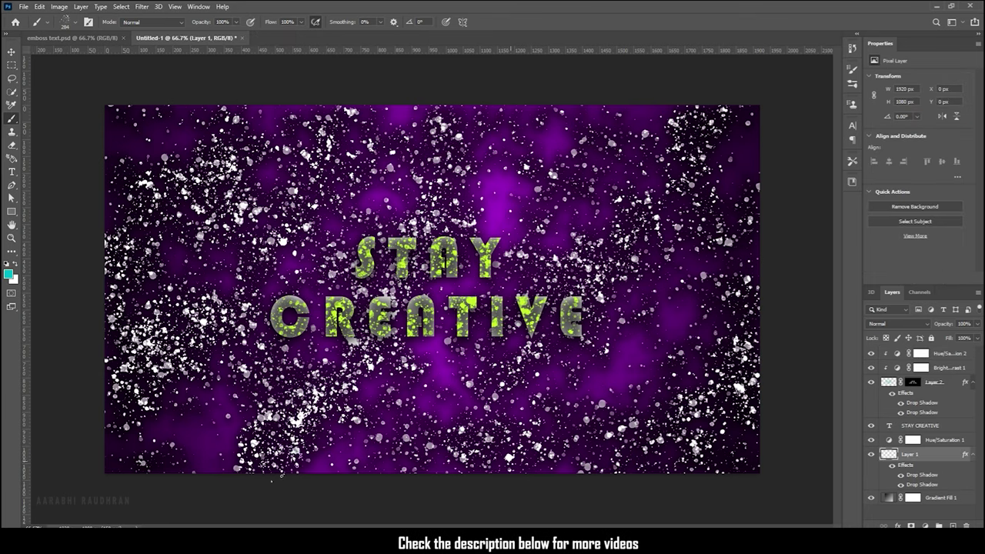